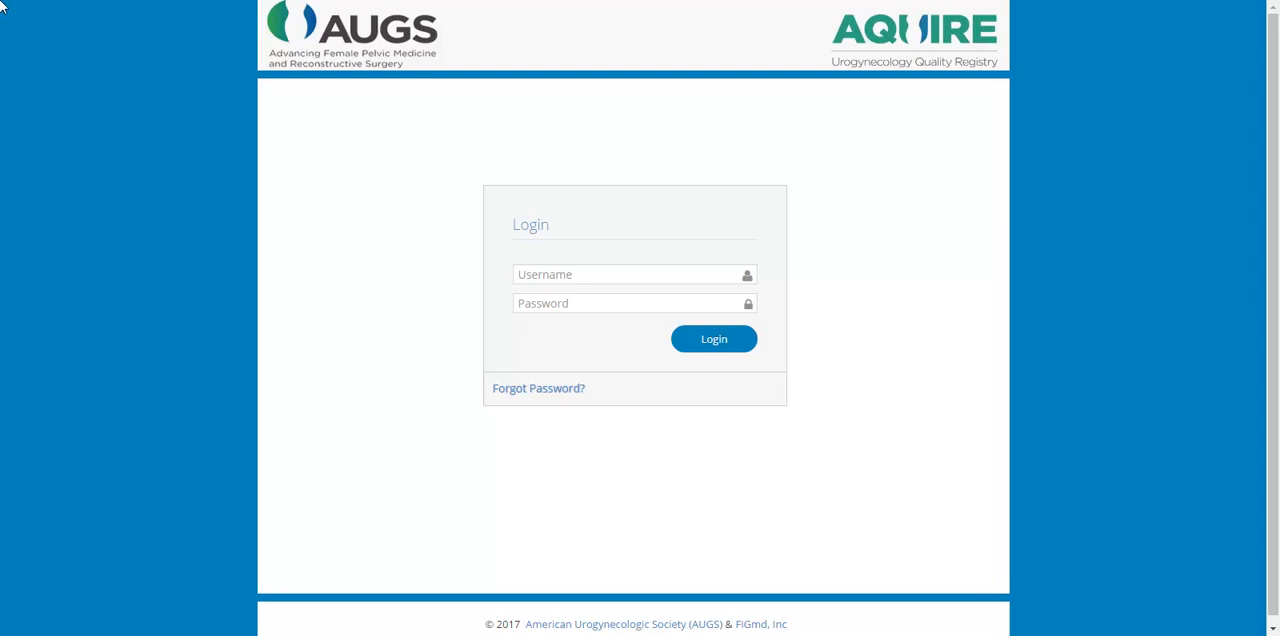
- Fill in the account e-mail as the login username and submit a forgotten-password lookup for the same address
{"action": "left_click", "coordinate": [525, 402]}
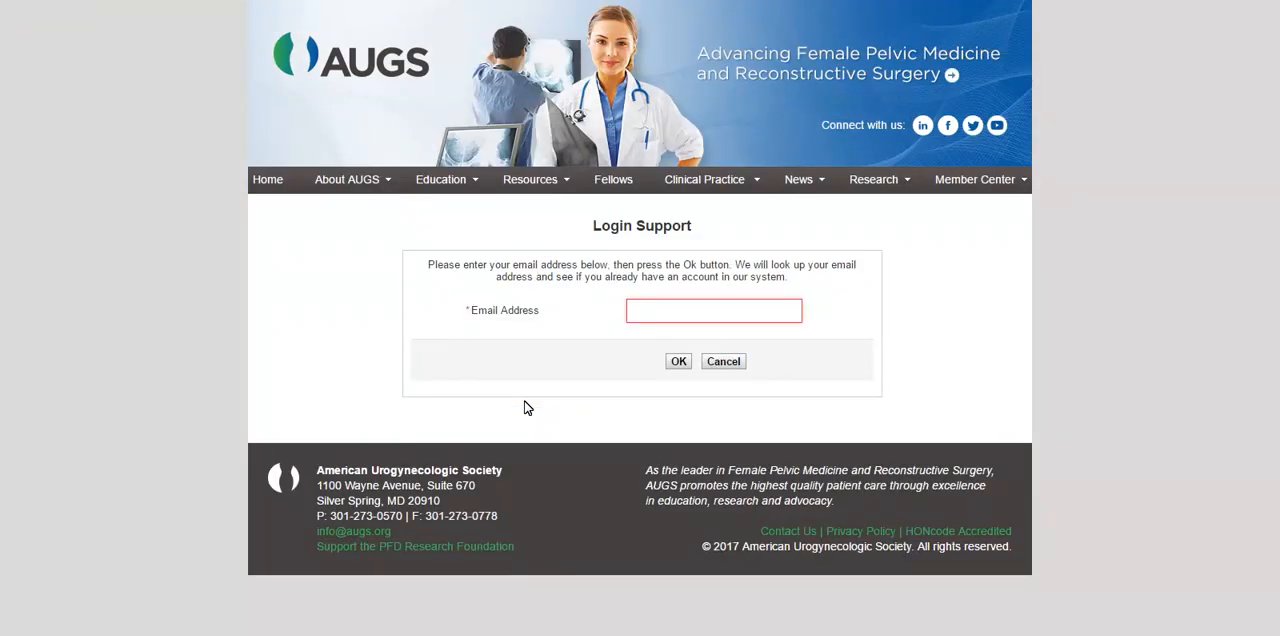
{"action": "left_click", "coordinate": [634, 320]}
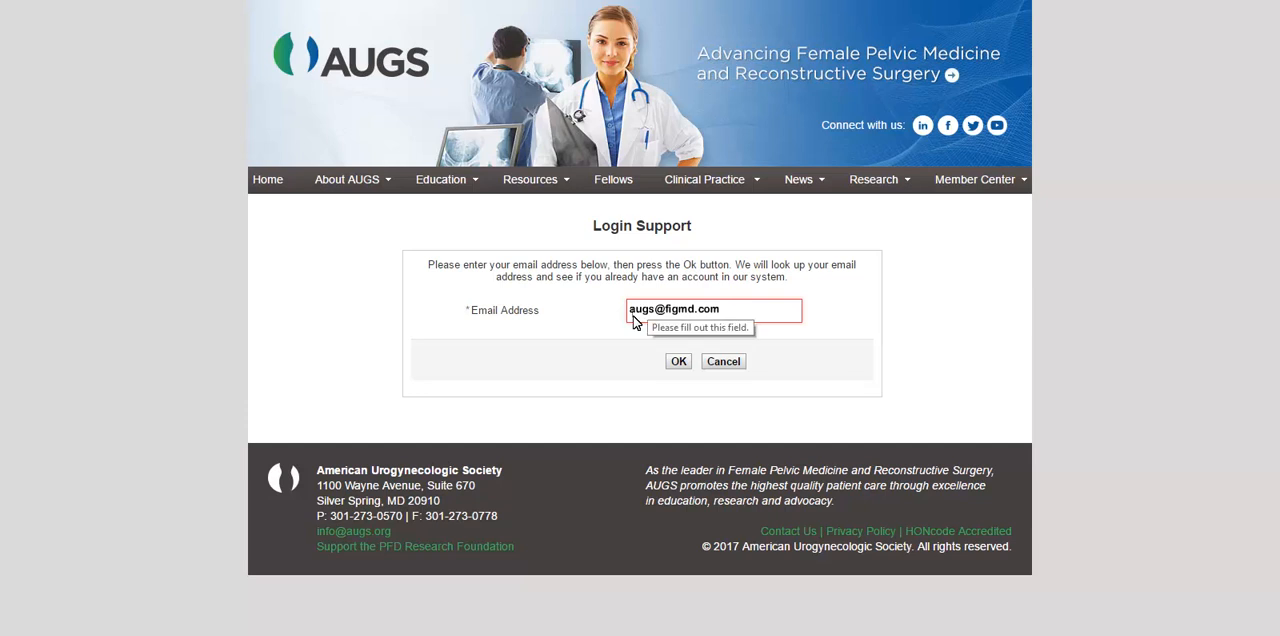
{"action": "key", "text": "Return"}
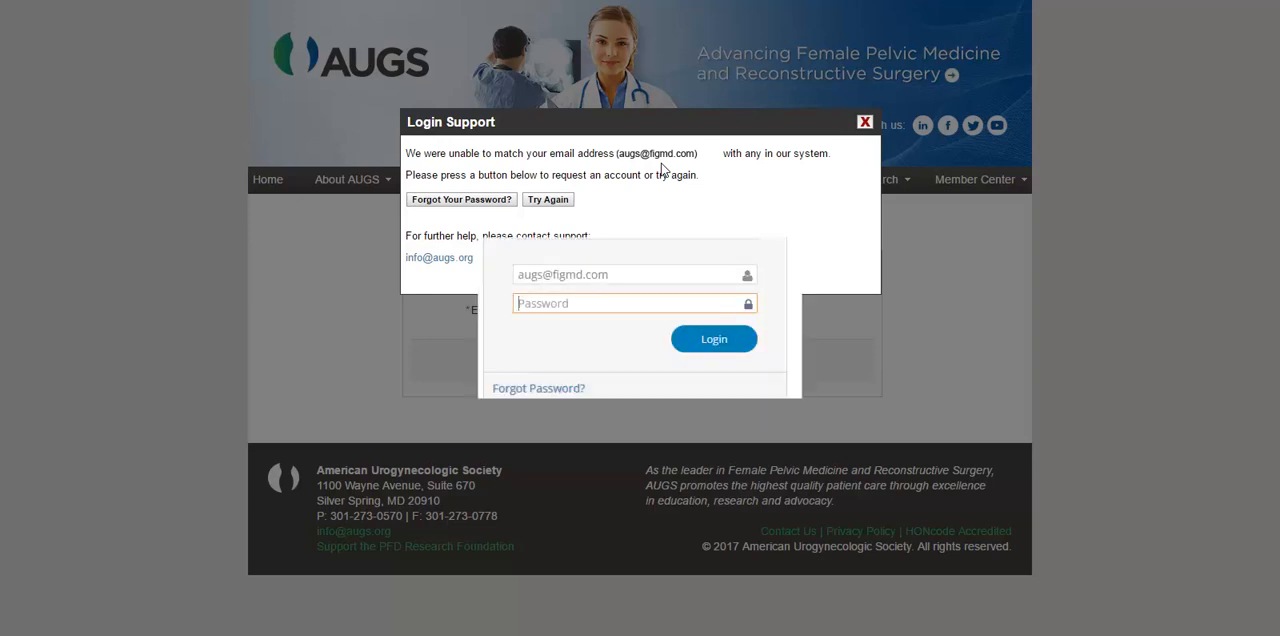
- Enter the account password and log in to the registry sign-up portal
{"action": "type", "text": "••••••••"}
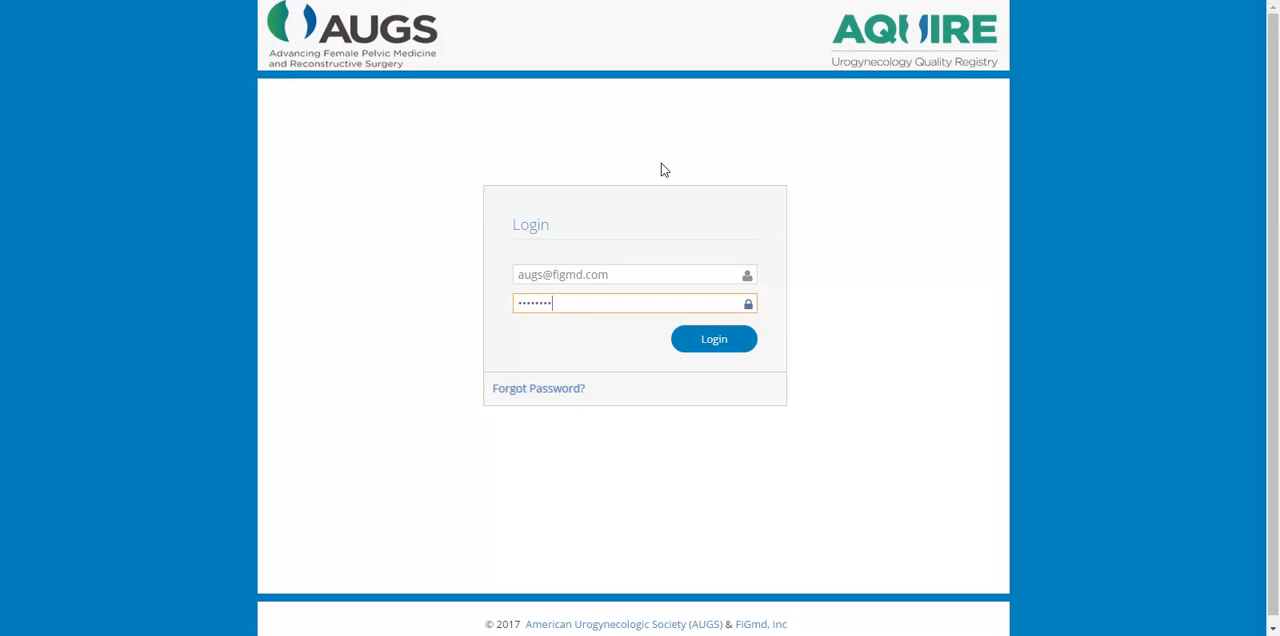
{"action": "left_click", "coordinate": [711, 350]}
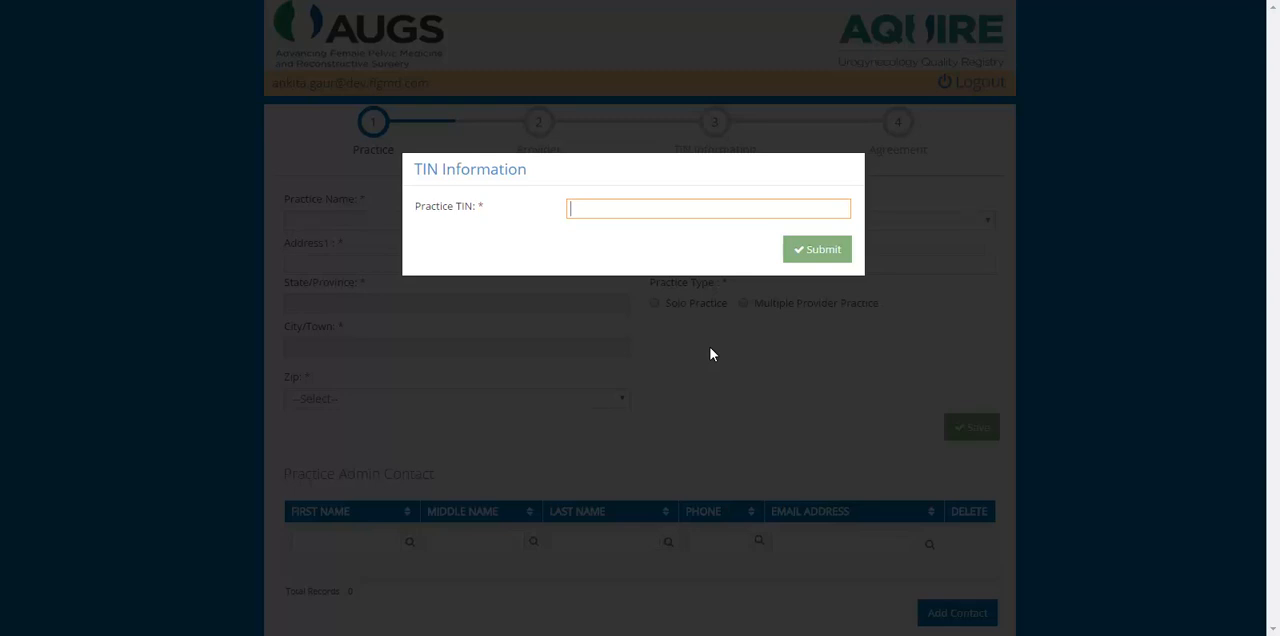
- Enter the practice TIN and save Demo Practice with the Private Practice setting and Multiple Provider Practice type
{"action": "type", "text": "111111111"}
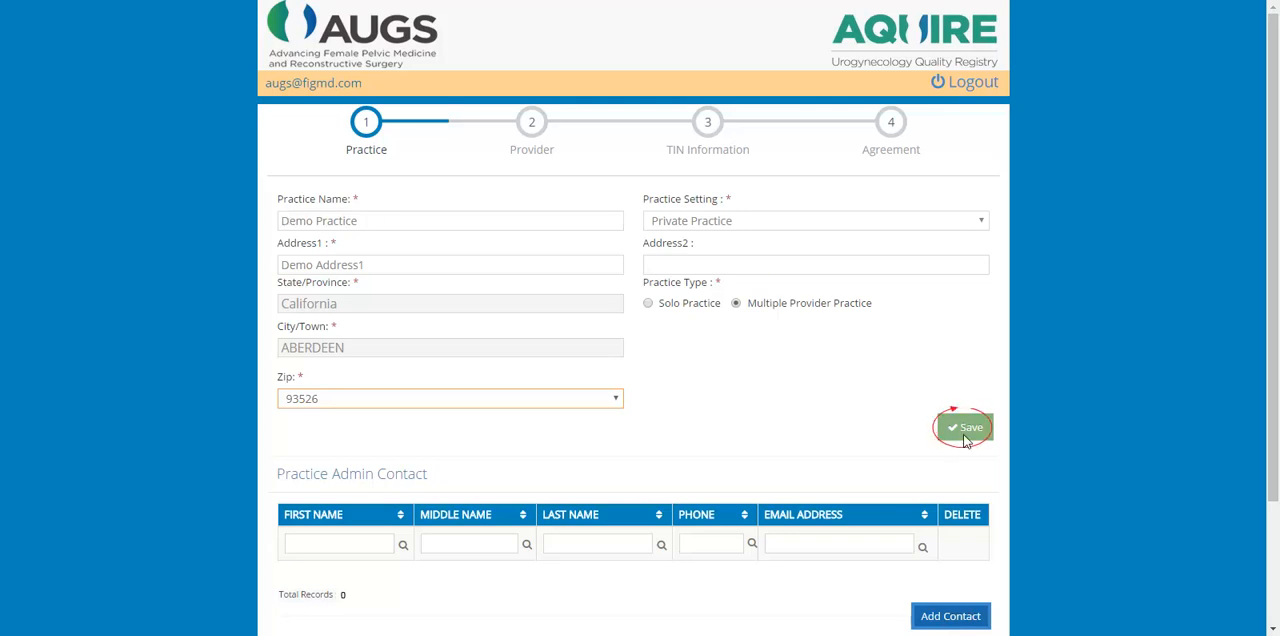
{"action": "left_click", "coordinate": [965, 436]}
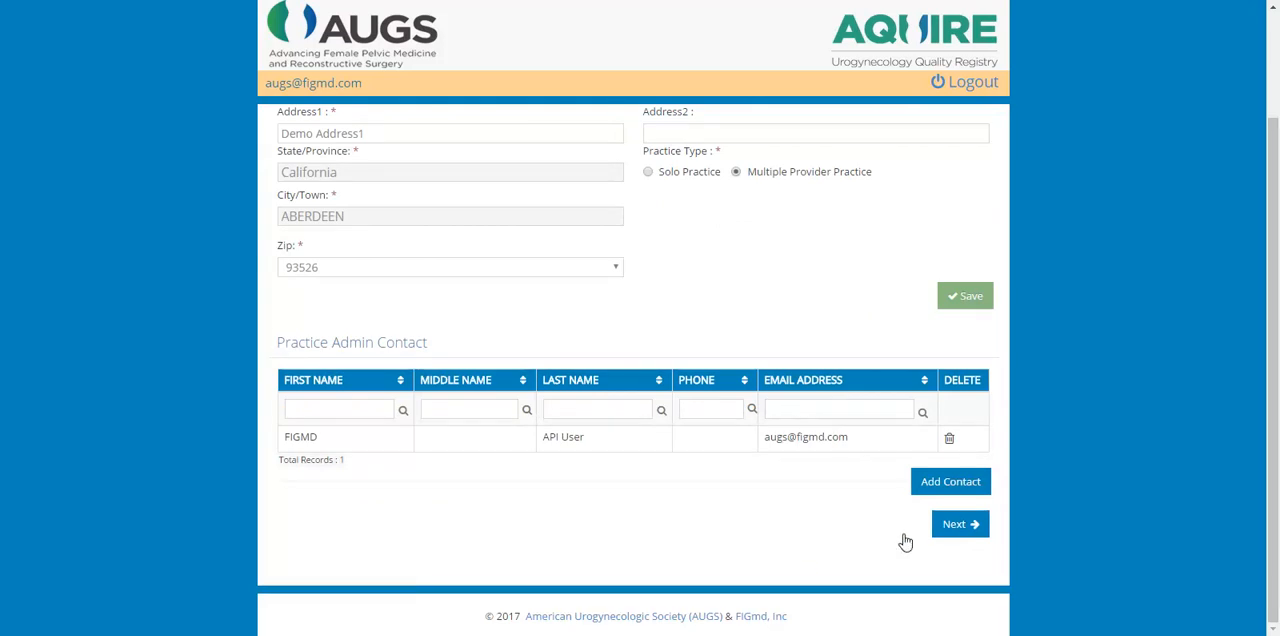
- Save a new practice admin contact with name, phone and e-mail, and continue to the provider information
{"action": "left_click", "coordinate": [951, 486]}
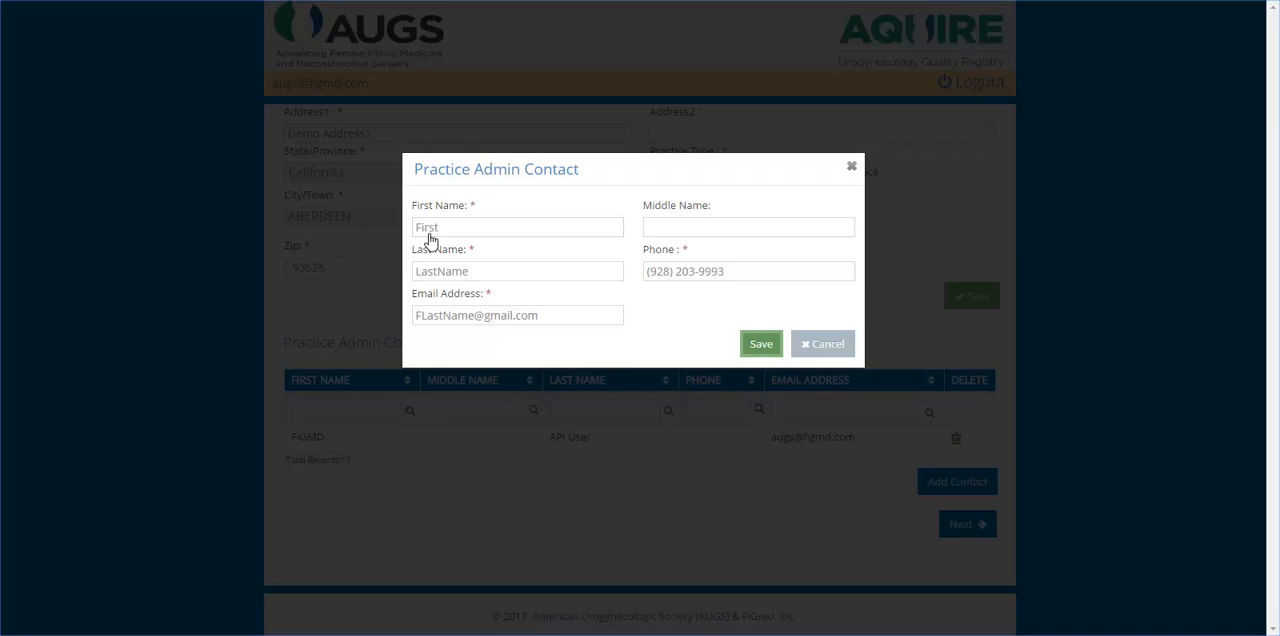
{"action": "left_click", "coordinate": [761, 346]}
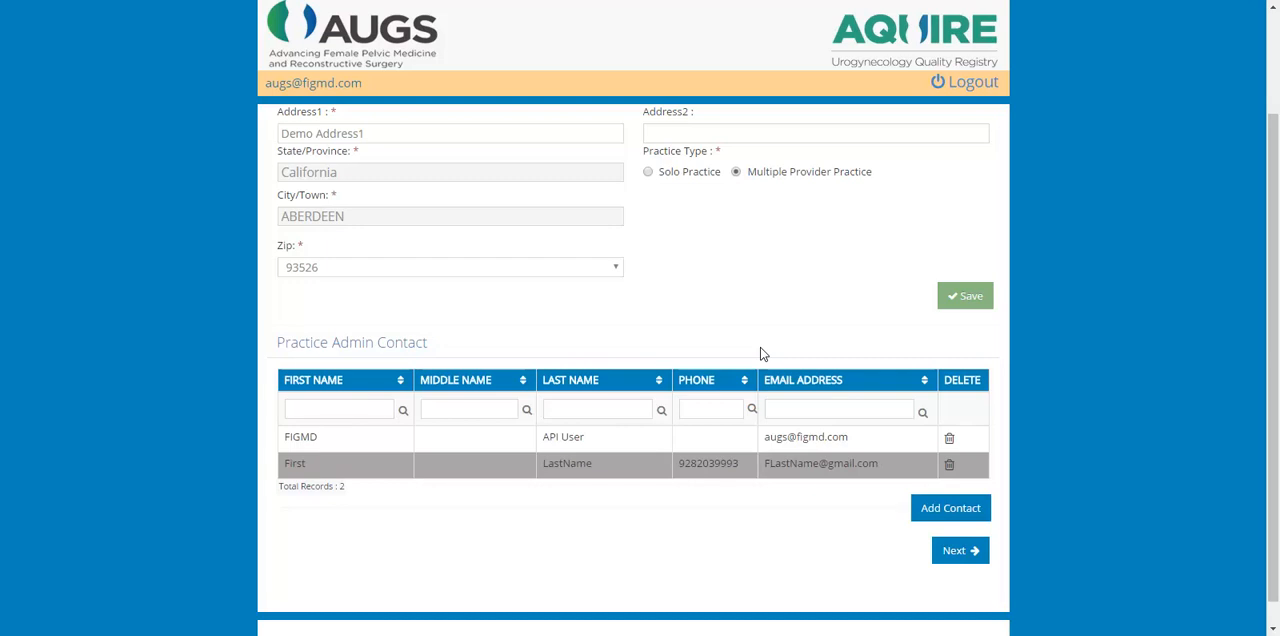
{"action": "left_click", "coordinate": [950, 466]}
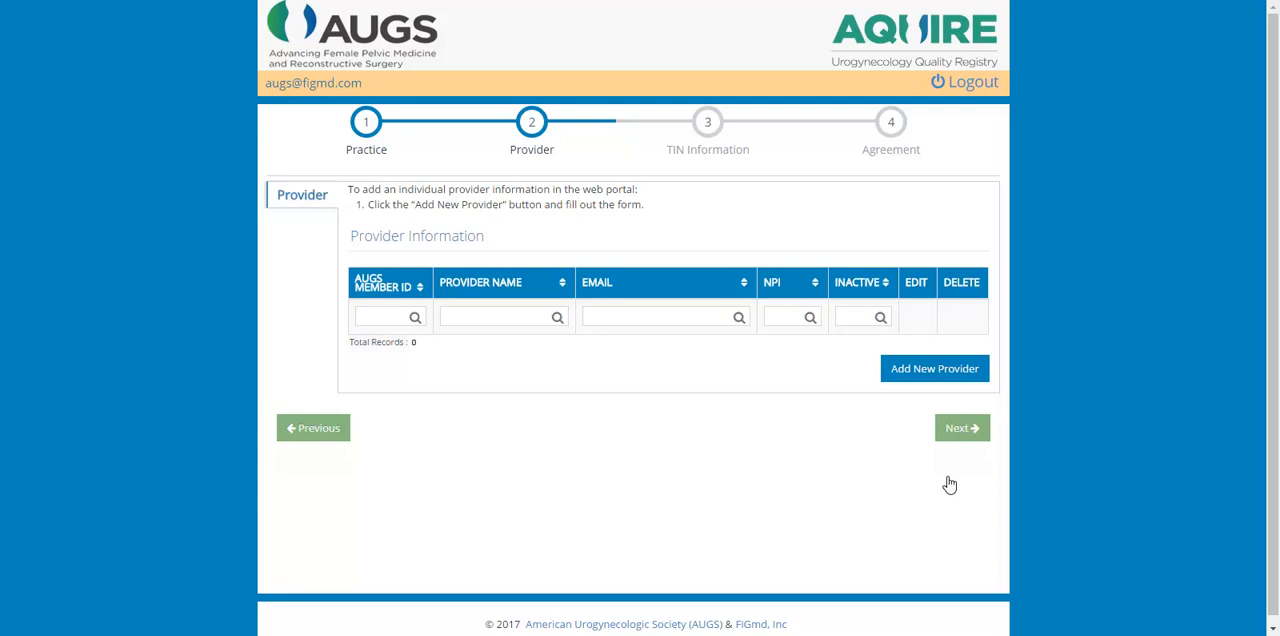
- Add a new provider from a reset form, with the AUGS member ID, the provider NPI and the Urogynecology designation
{"action": "left_click", "coordinate": [922, 376]}
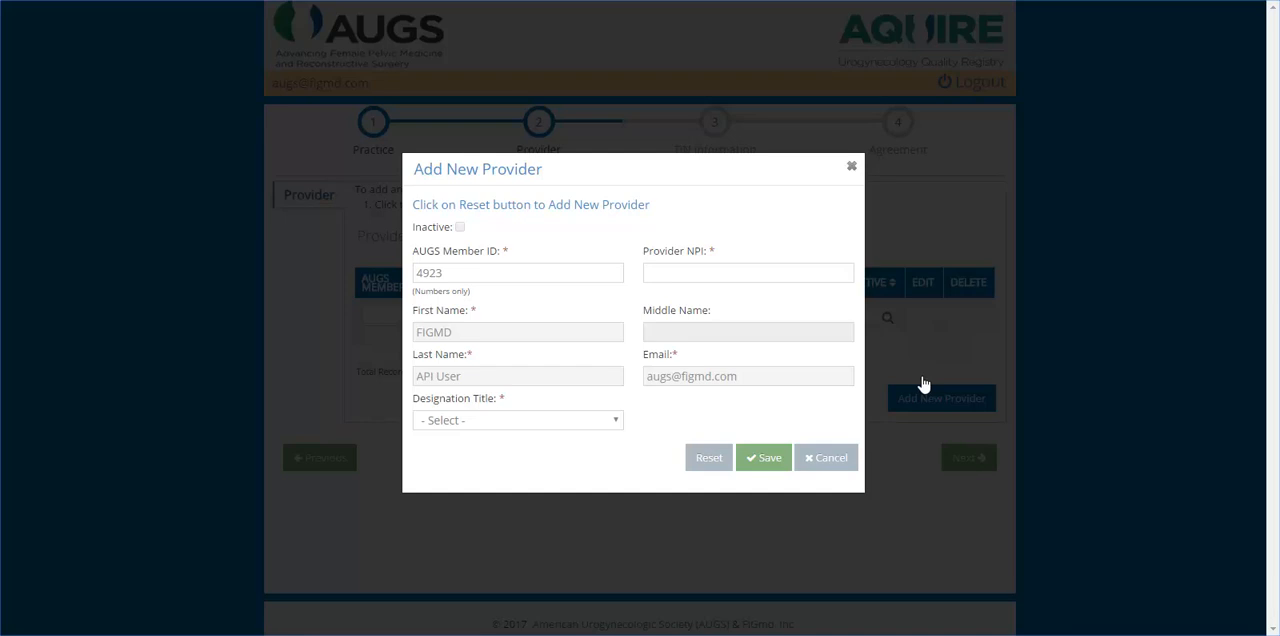
{"action": "left_click", "coordinate": [709, 460]}
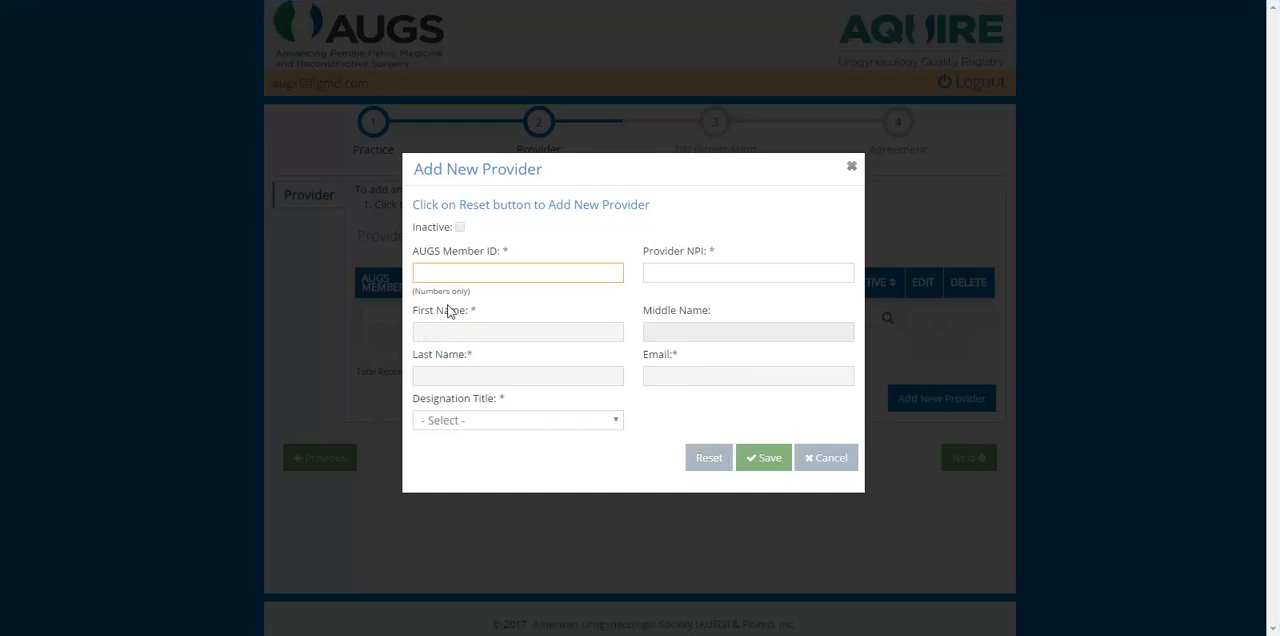
{"action": "type", "text": "4321"}
{"action": "key", "text": "Tab"}
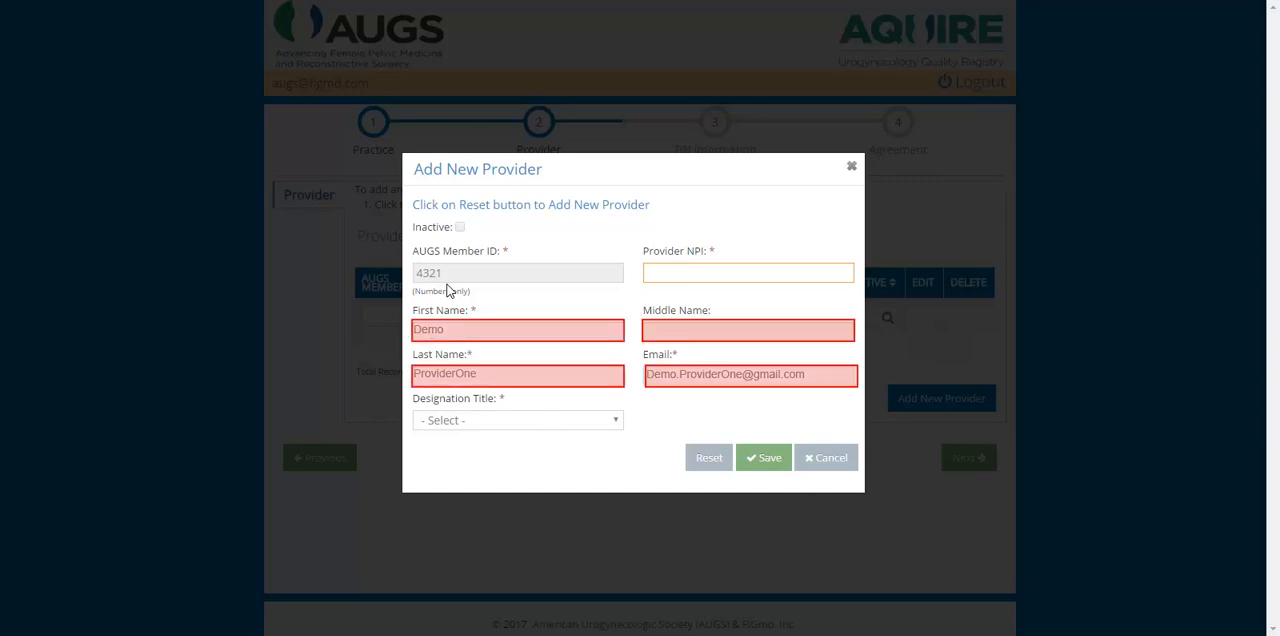
{"action": "type", "text": "2222222222"}
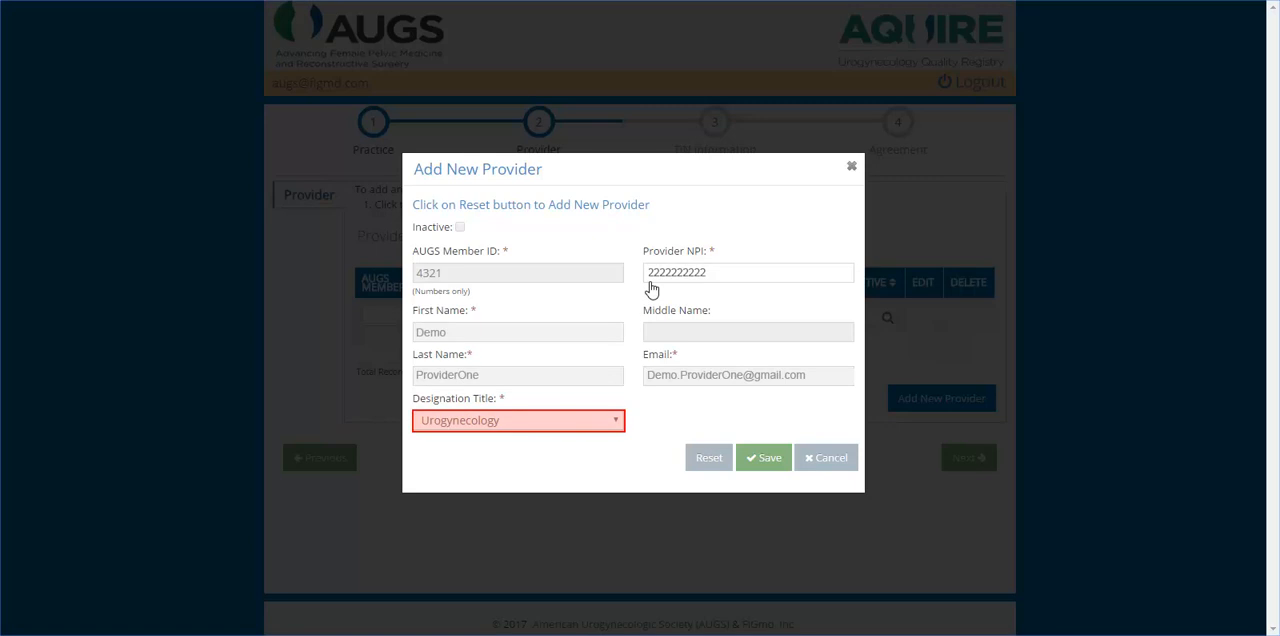
{"action": "left_click", "coordinate": [766, 461]}
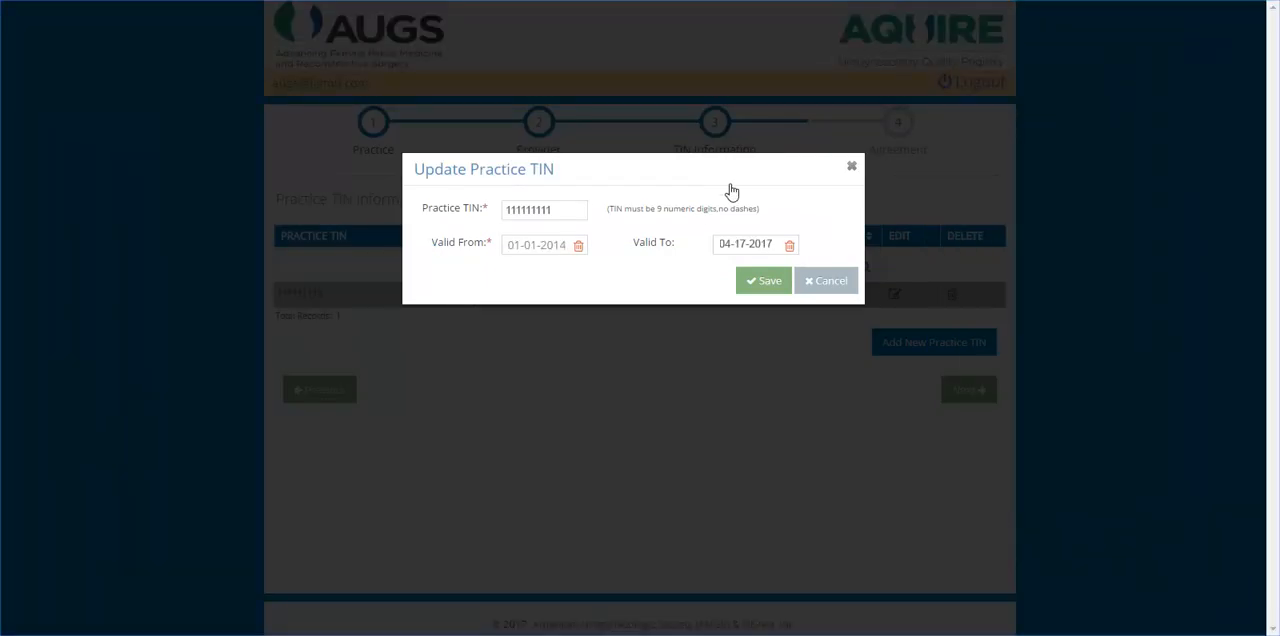
- Save the existing practice TIN as valid to 04-17-2017 and add another TIN valid from 05-01-2017 to 05-31-2017
{"action": "left_click", "coordinate": [765, 287]}
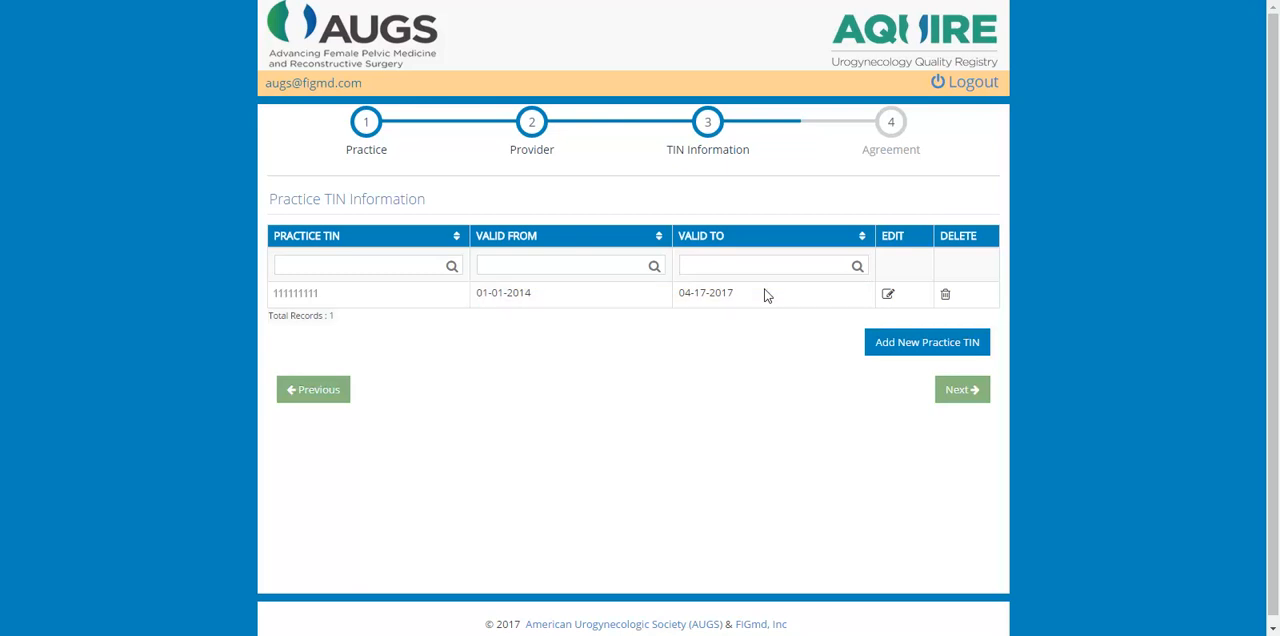
{"action": "left_click", "coordinate": [922, 354]}
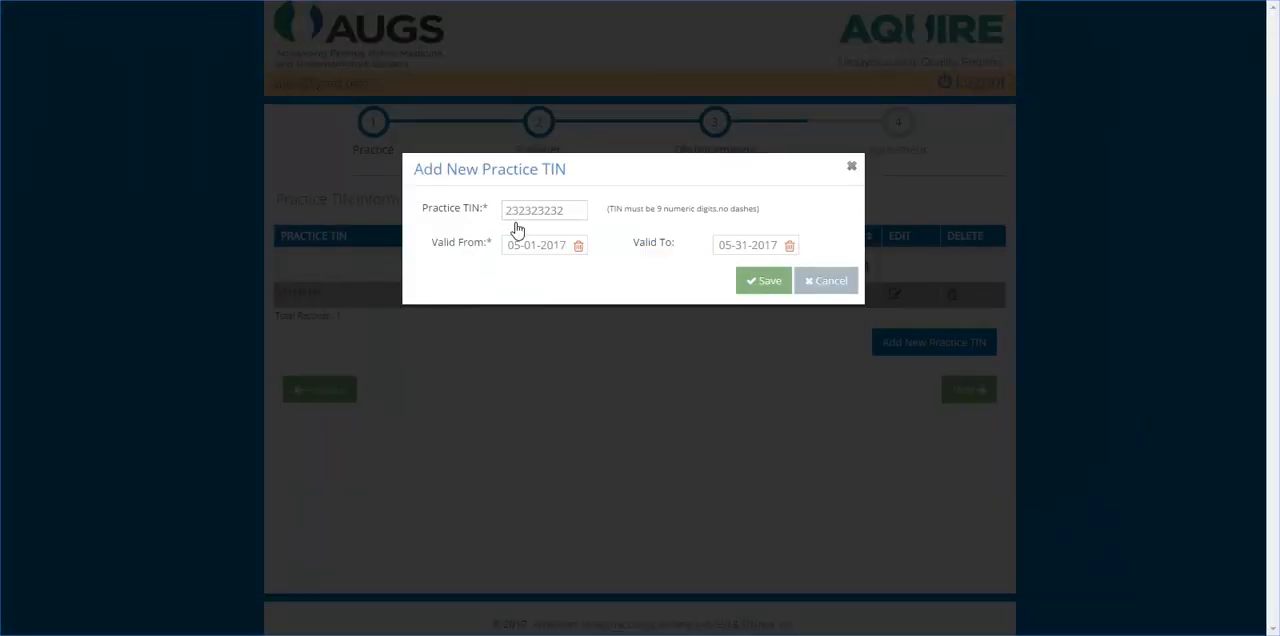
{"action": "left_click", "coordinate": [773, 290]}
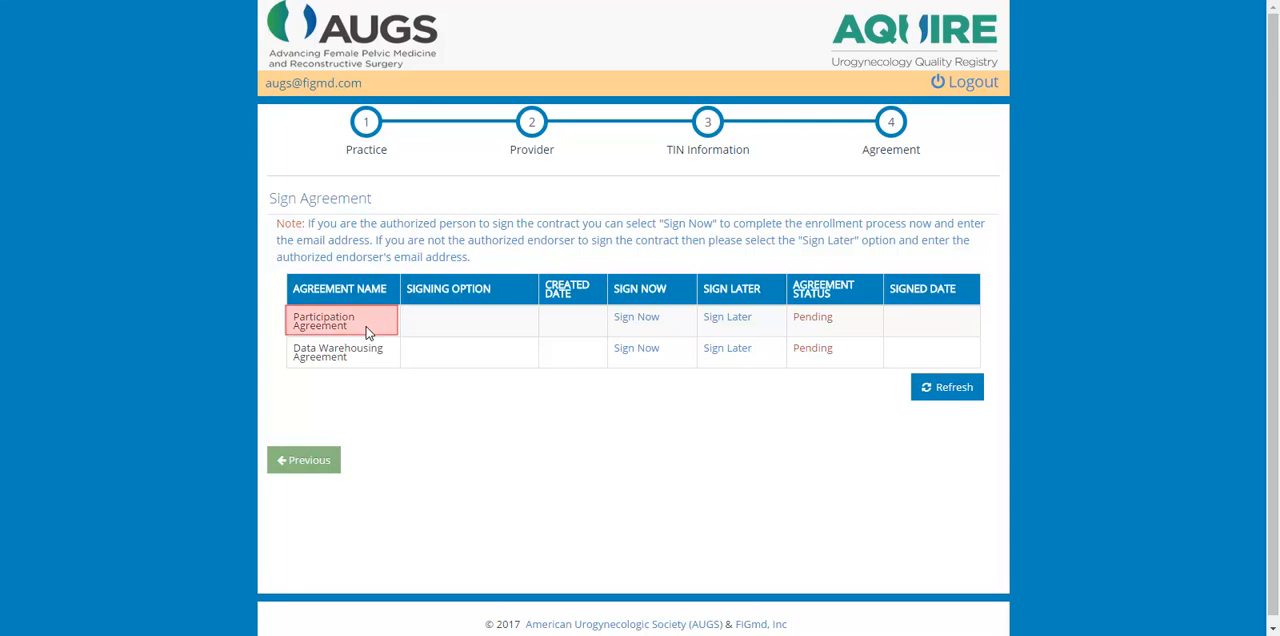
- Open the Participation Agreement for immediate signing, agree to use electronic records and signatures, and go to its signature field
{"action": "left_click", "coordinate": [634, 325]}
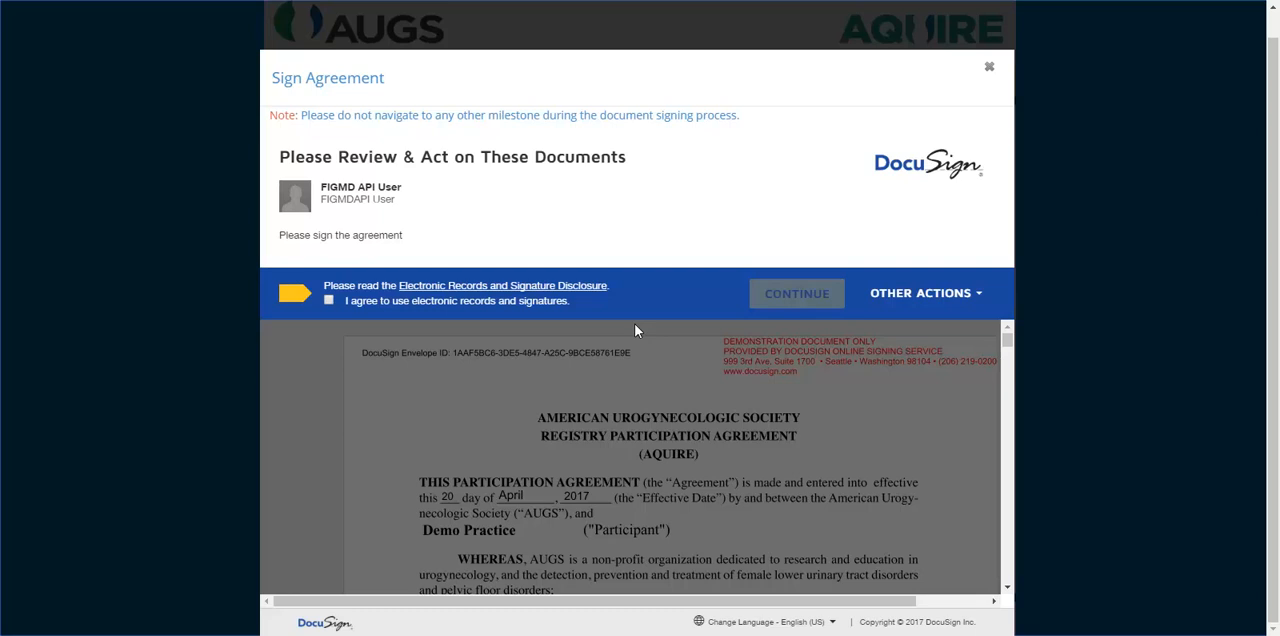
{"action": "left_click", "coordinate": [328, 302]}
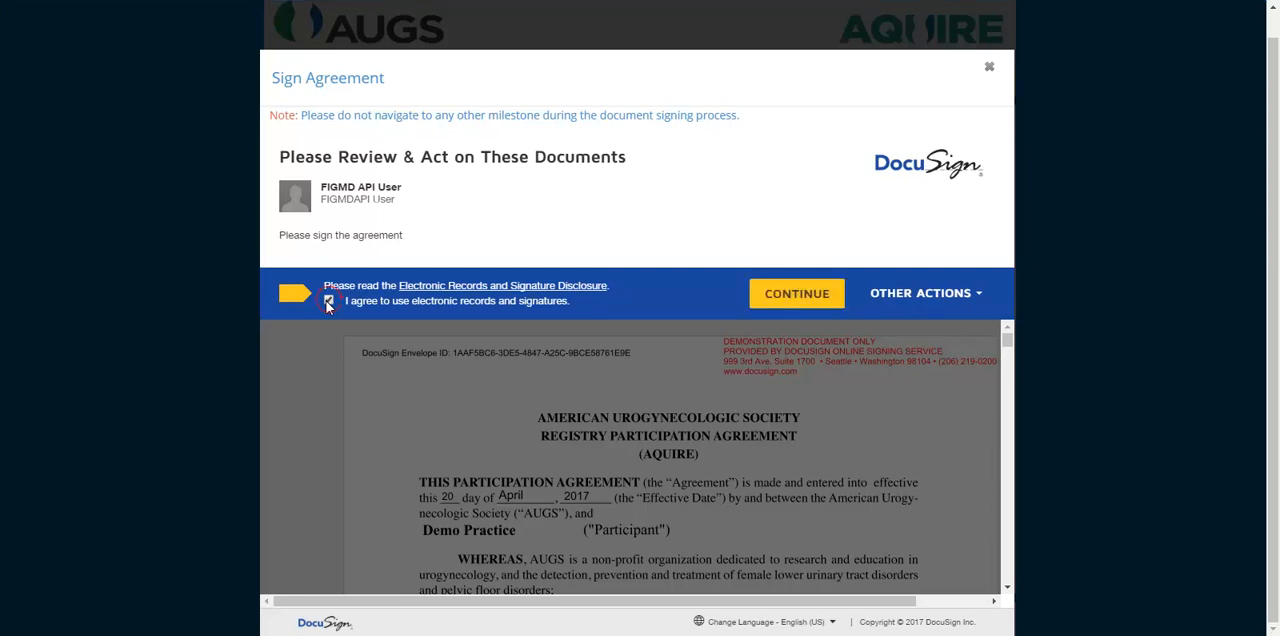
{"action": "left_click", "coordinate": [803, 301]}
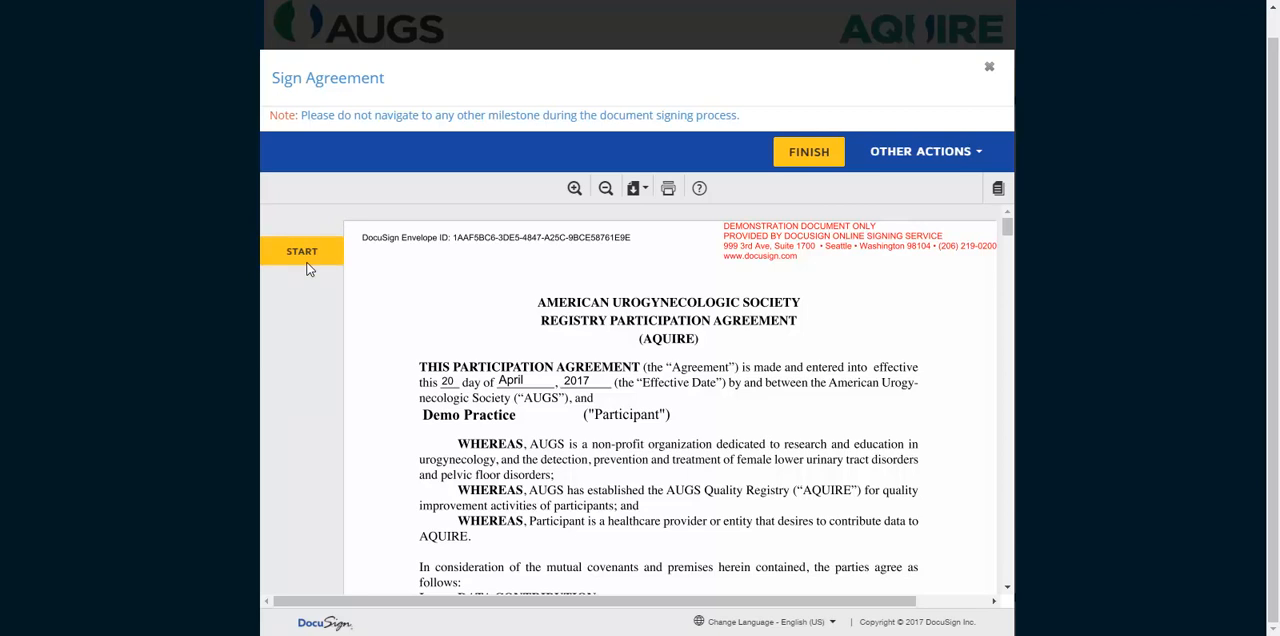
{"action": "left_click", "coordinate": [308, 266]}
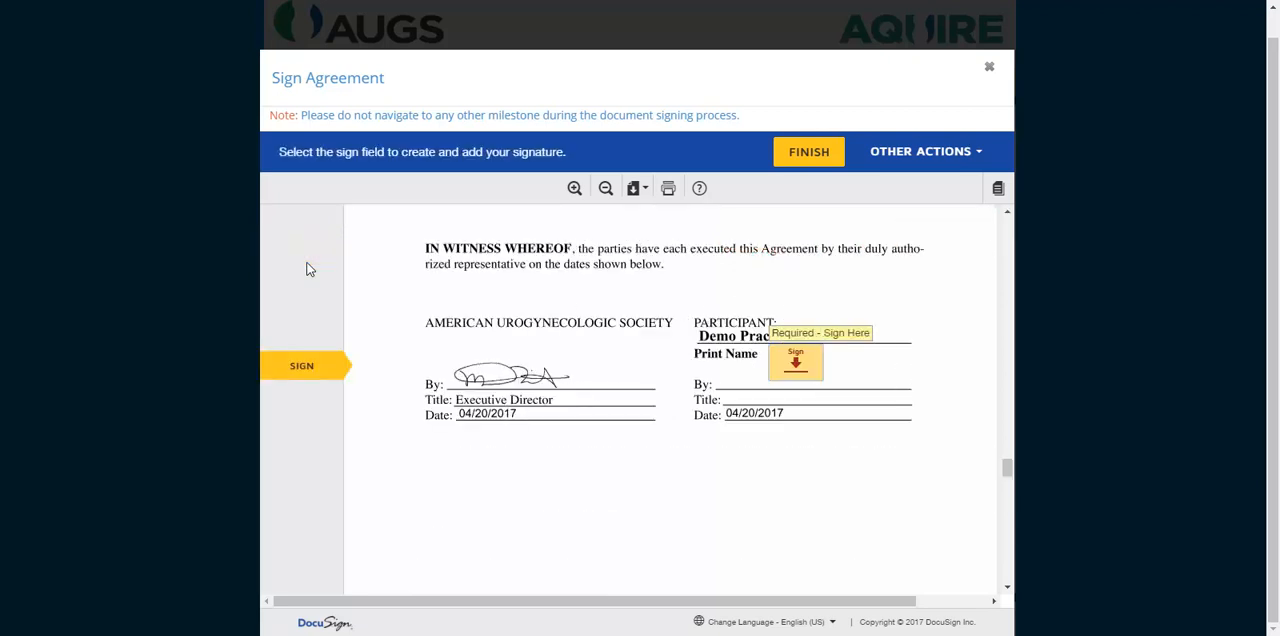
- Sign the participant field as Demo Practice, adopting the bold handwritten signature style
{"action": "left_click", "coordinate": [798, 368]}
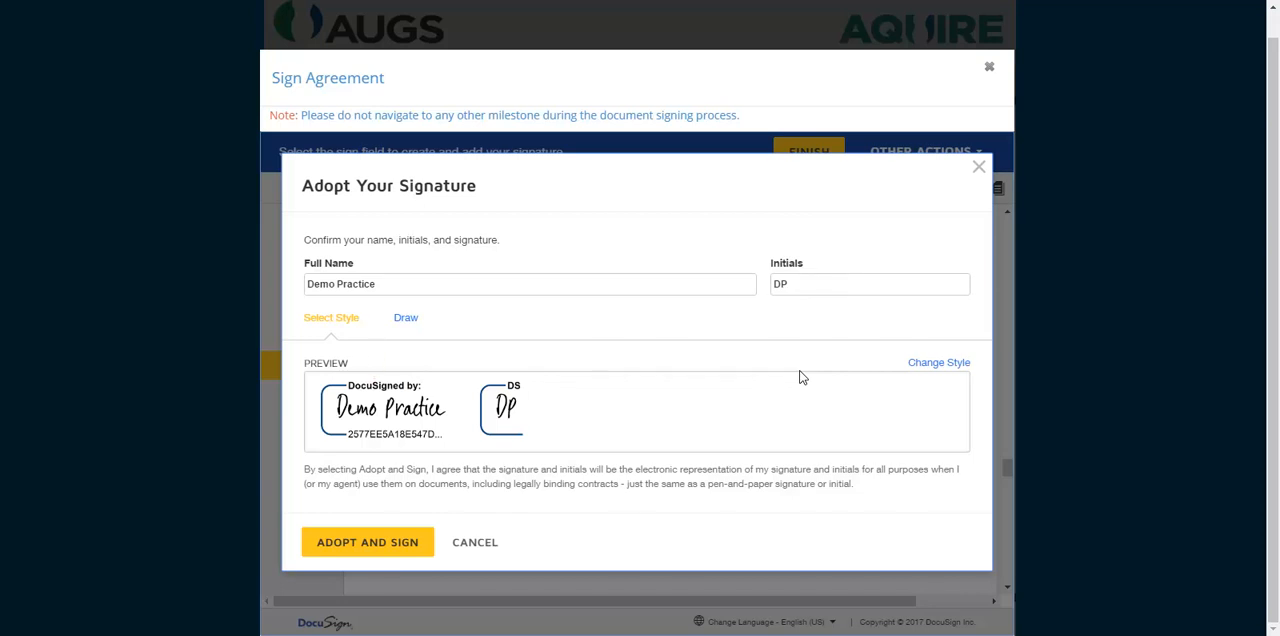
{"action": "left_click", "coordinate": [936, 370]}
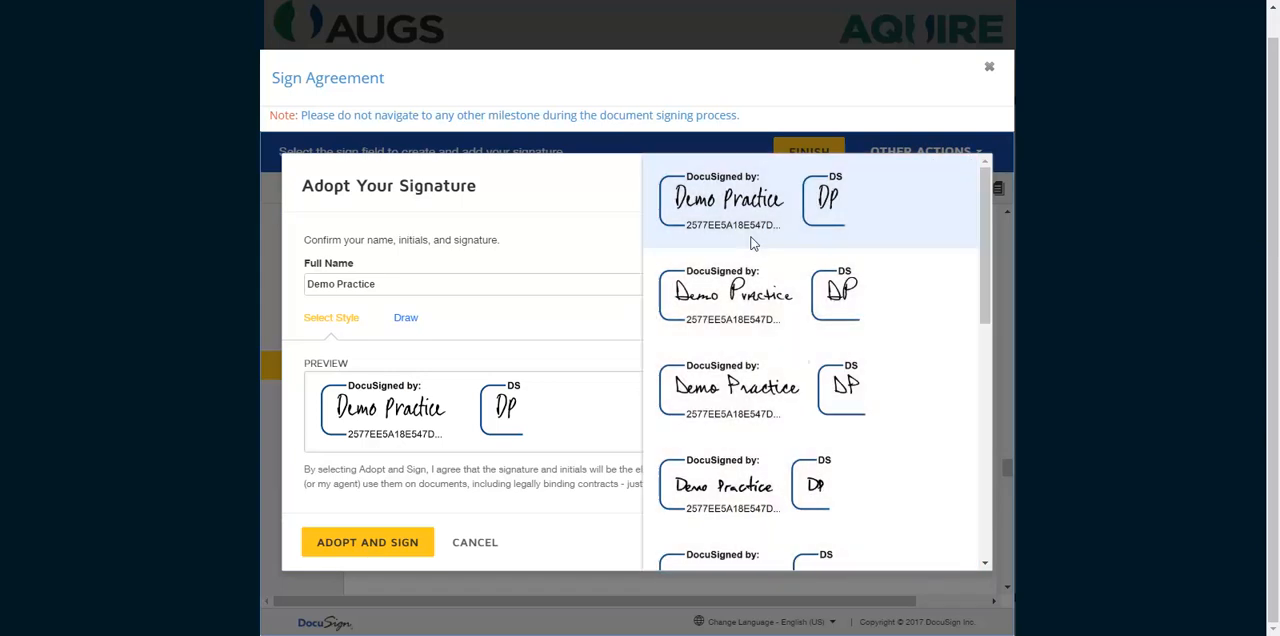
{"action": "scroll", "coordinate": [829, 243], "scroll_direction": "down", "scroll_amount": 3}
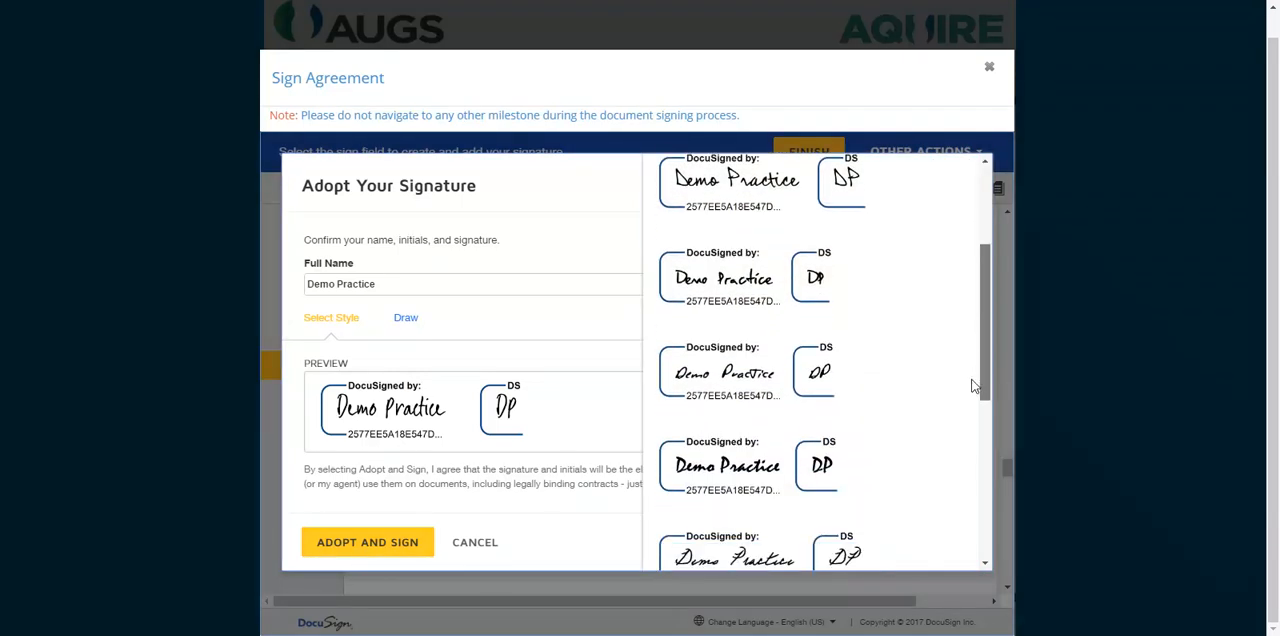
{"action": "scroll", "coordinate": [962, 430], "scroll_direction": "down", "scroll_amount": 3}
{"action": "scroll", "coordinate": [966, 460], "scroll_direction": "down", "scroll_amount": 1}
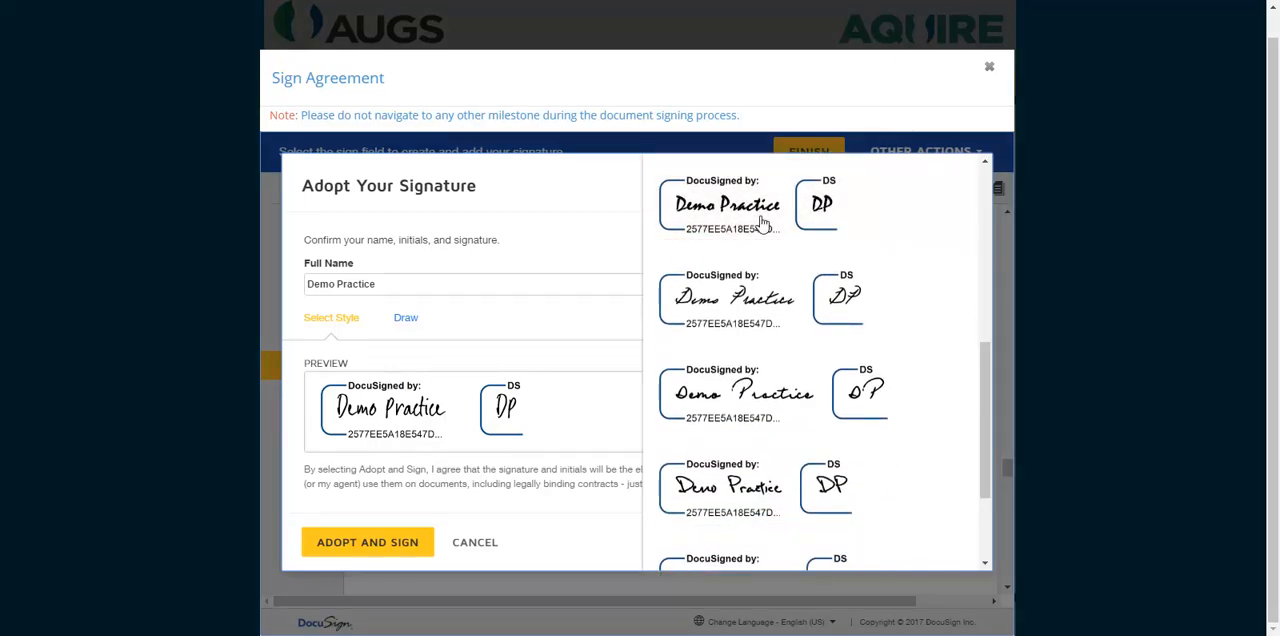
{"action": "left_click", "coordinate": [762, 222]}
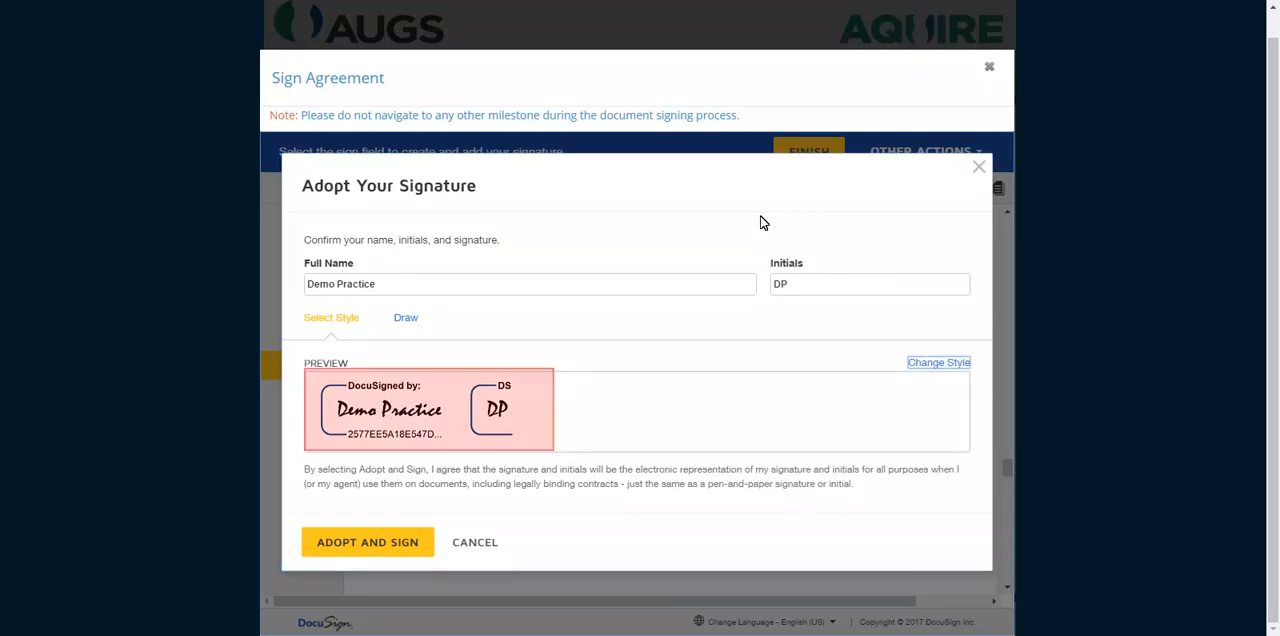
{"action": "left_click", "coordinate": [365, 553]}
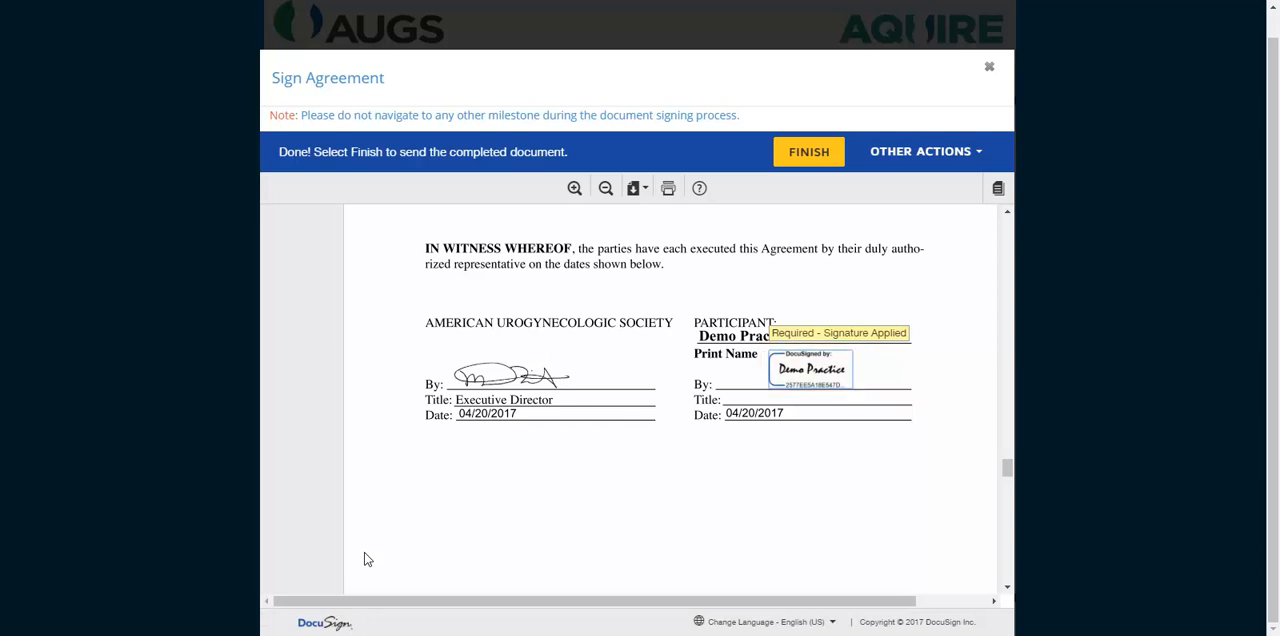
- Finish the signed Participation Agreement and refresh the agreement list
{"action": "left_click", "coordinate": [810, 156]}
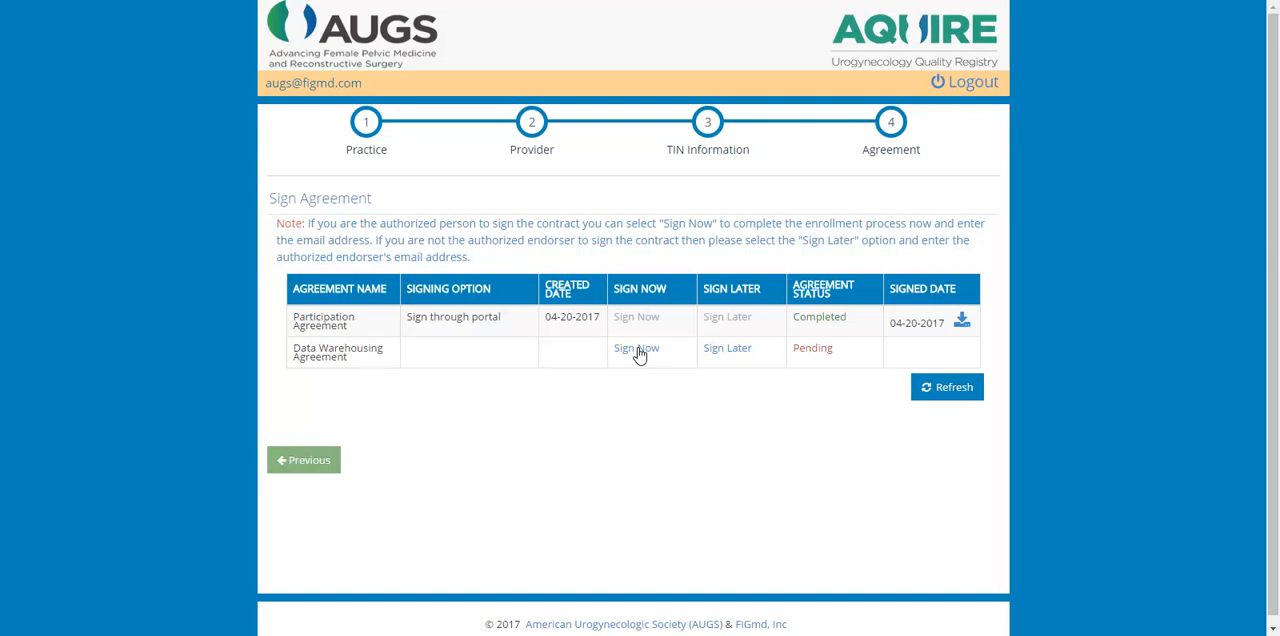
{"action": "left_click", "coordinate": [945, 393]}
- Choose Sign Later for the Data Warehousing Agreement and submit the endorser's e-mail address in both fields
{"action": "left_click", "coordinate": [727, 350]}
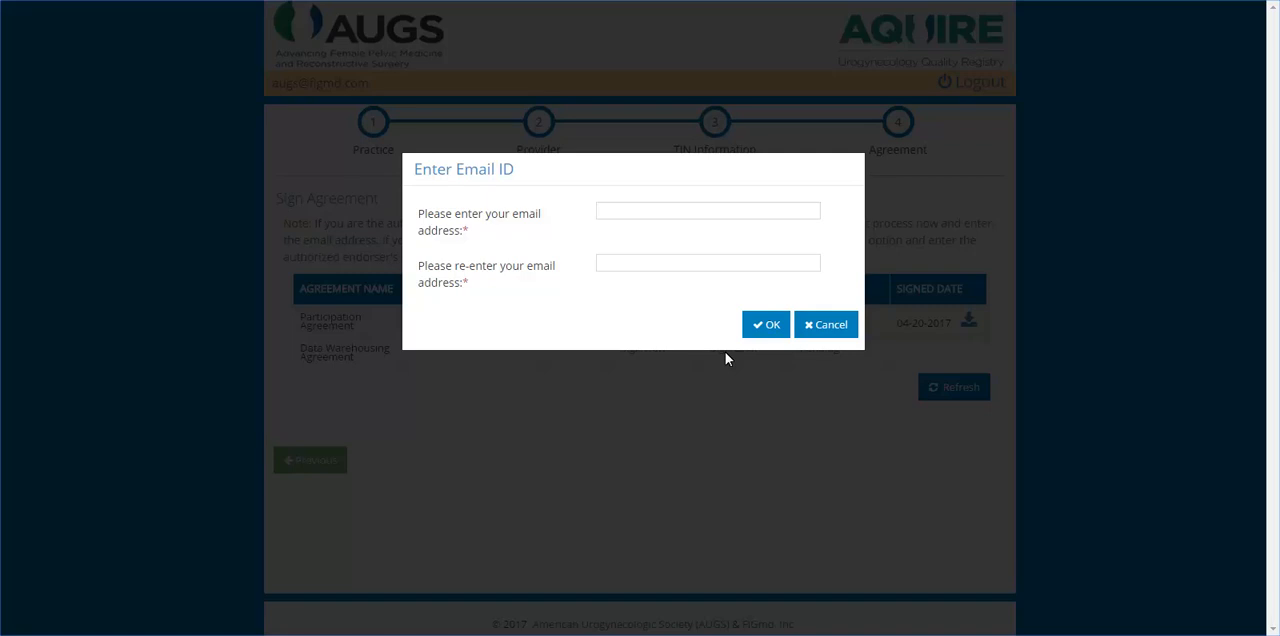
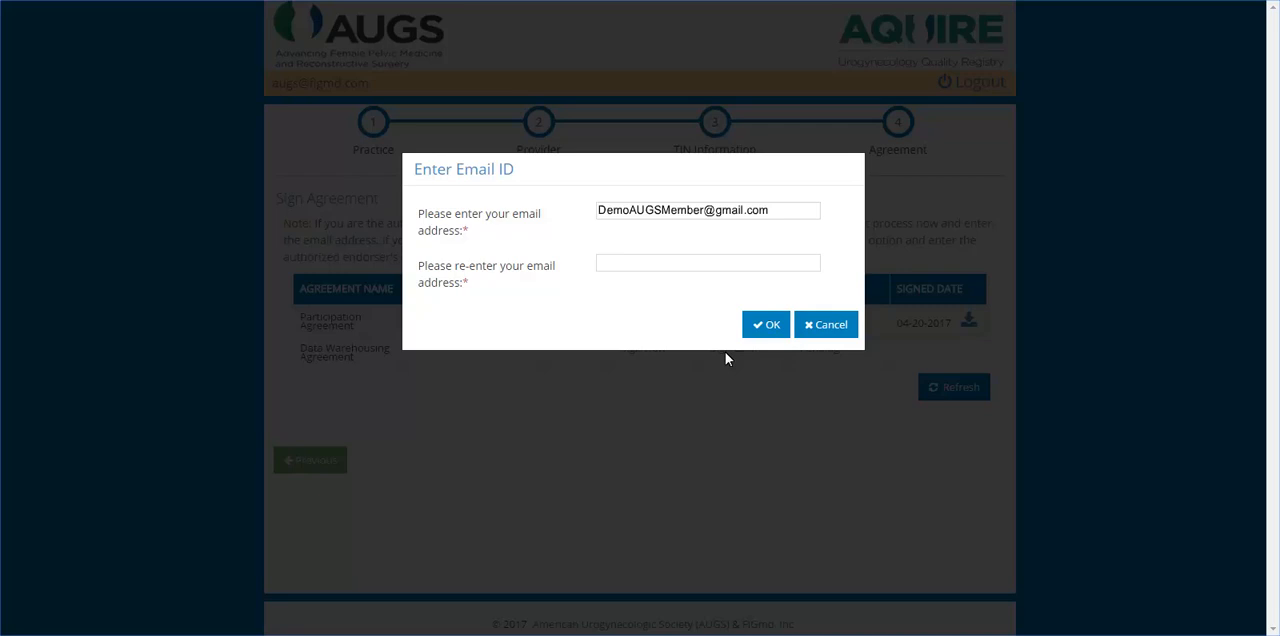
{"action": "key", "text": "Tab"}
{"action": "left_click", "coordinate": [767, 337]}
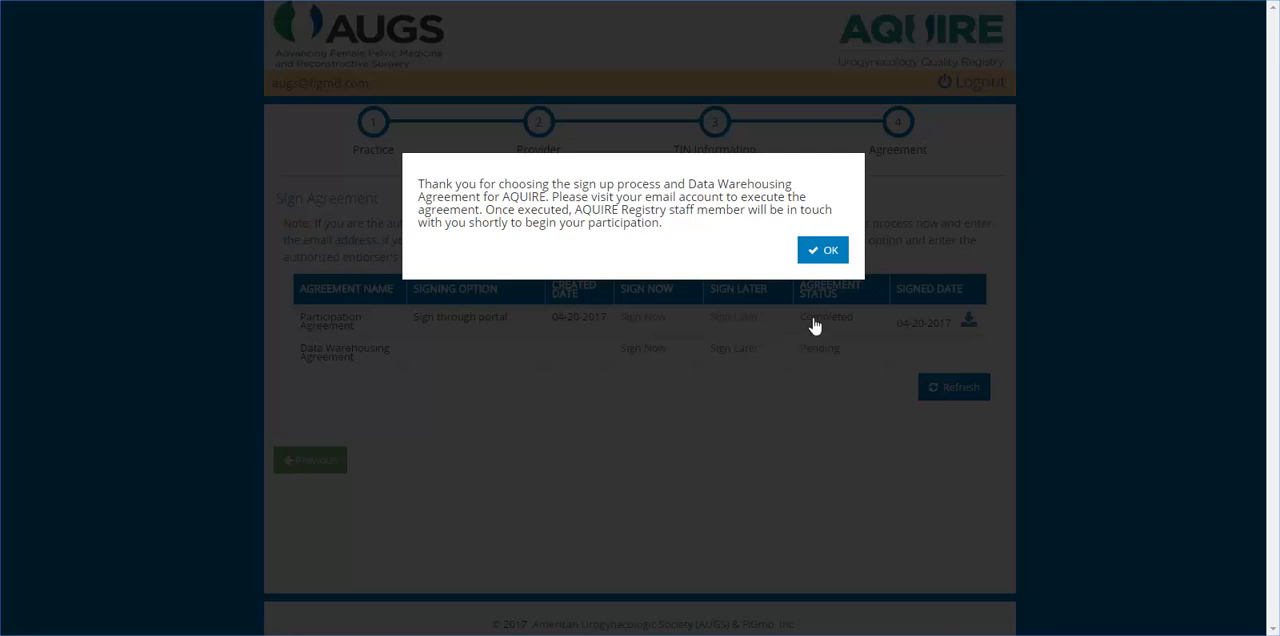
{"action": "left_click", "coordinate": [829, 256]}
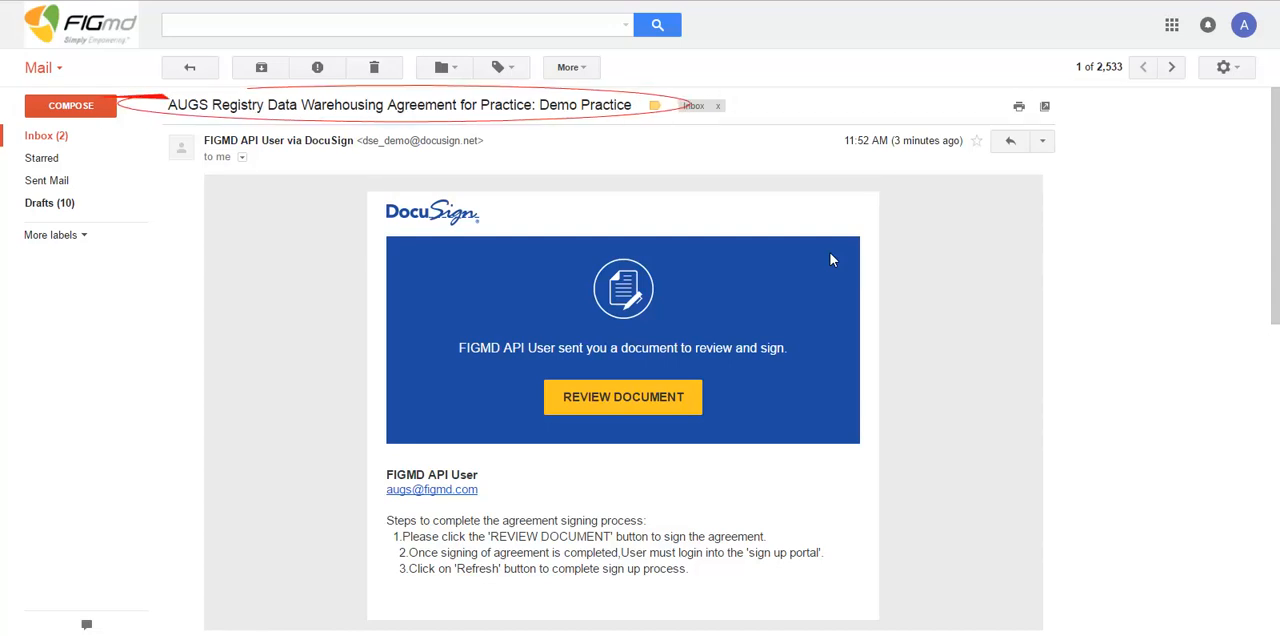
- Open the Data Warehousing Agreement from the DocuSign e-mail for signing, and refresh the agreement list in the sign-up portal
{"action": "left_click", "coordinate": [615, 414]}
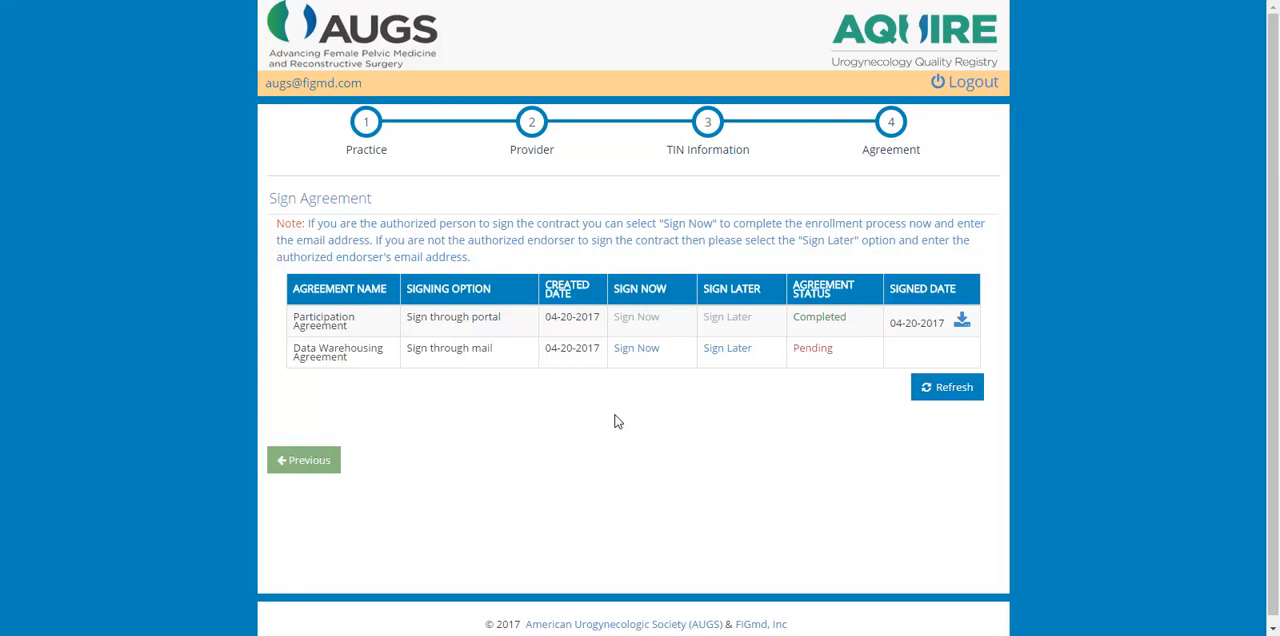
{"action": "left_click", "coordinate": [951, 395]}
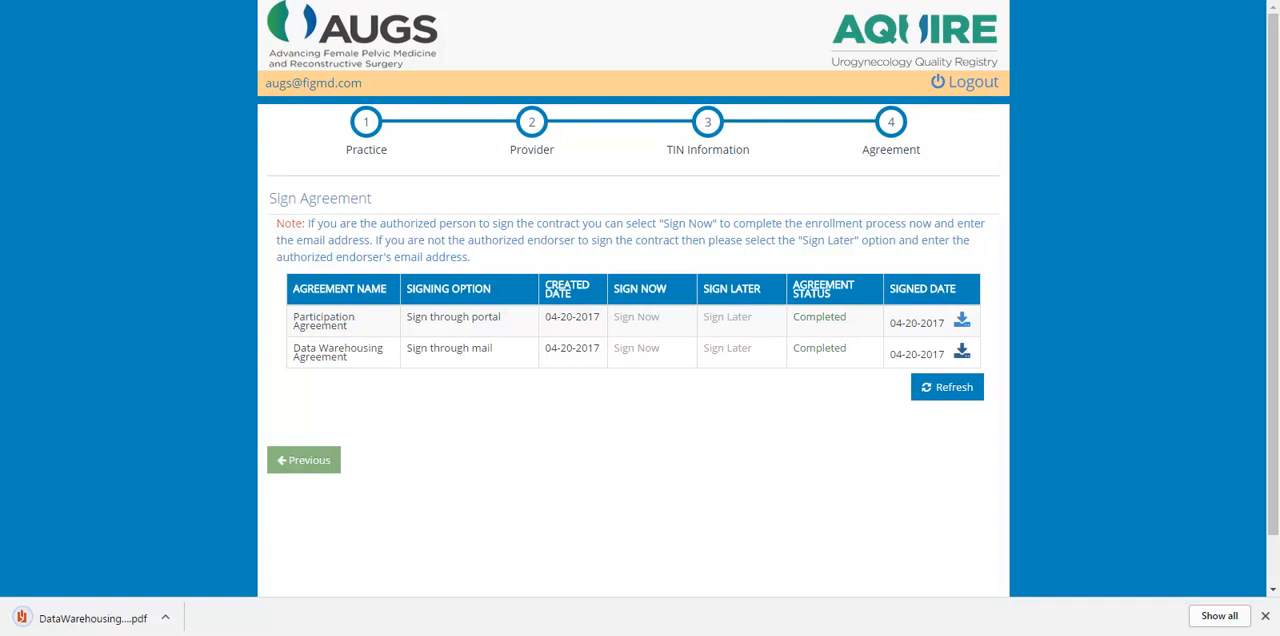